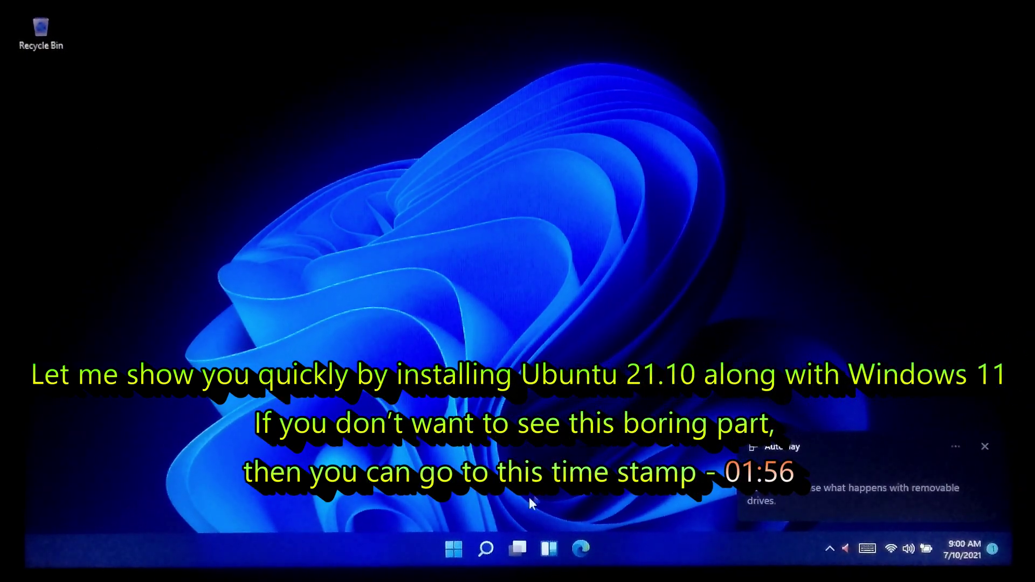
# Open the Windows 11 Start menu from the taskbar to show the pinned apps.
pyautogui.click(454, 549)
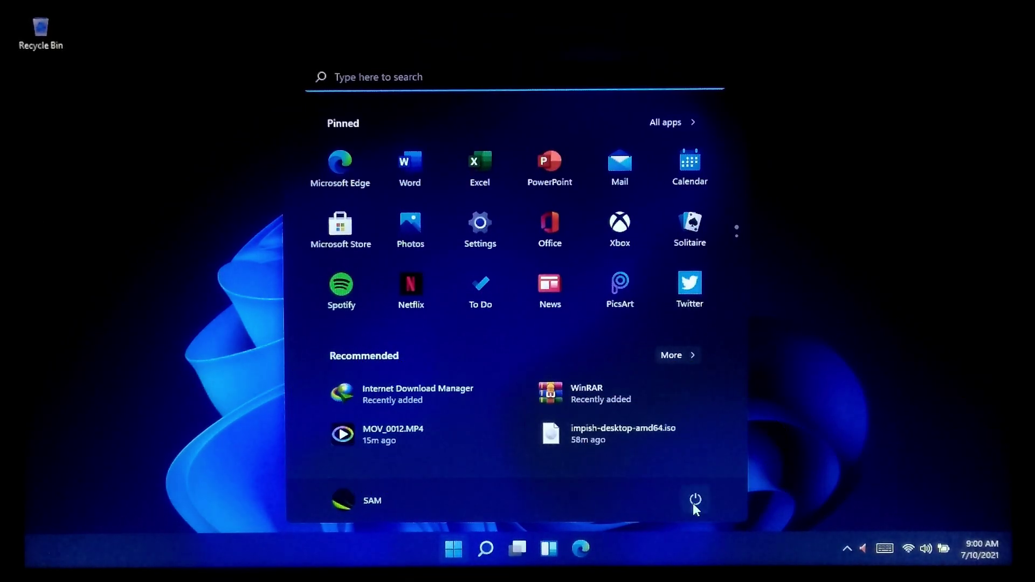
# Restart the PC and boot from the SanDisk USB drive.
pyautogui.click(695, 501)
pyautogui.click(696, 469)
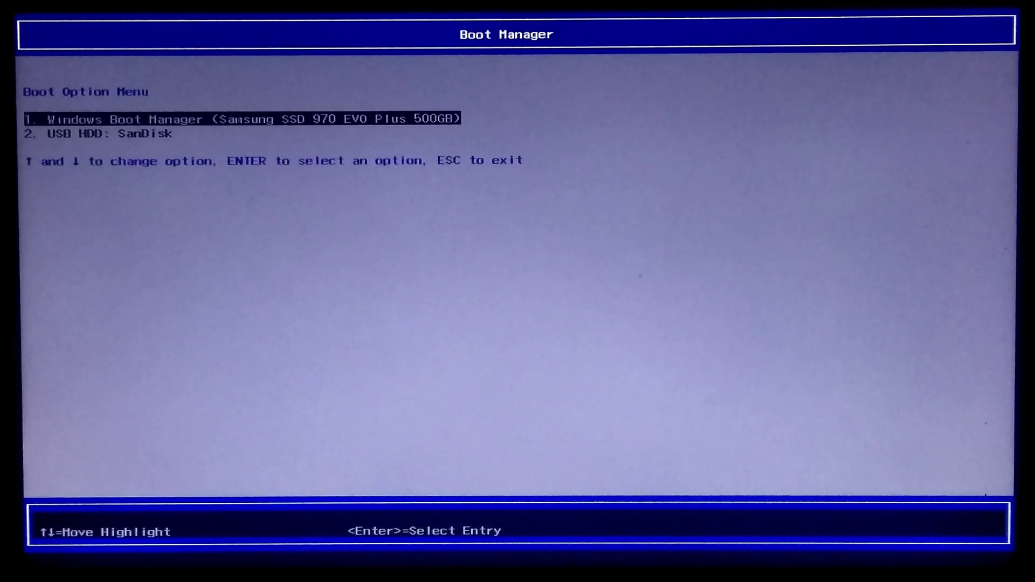
pyautogui.press('Down')
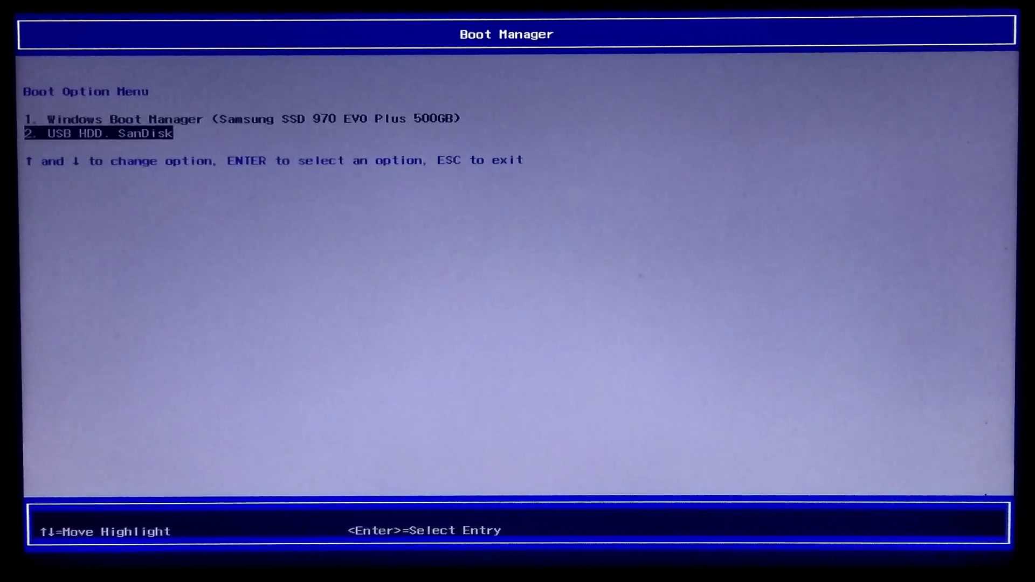
pyautogui.press('Return')
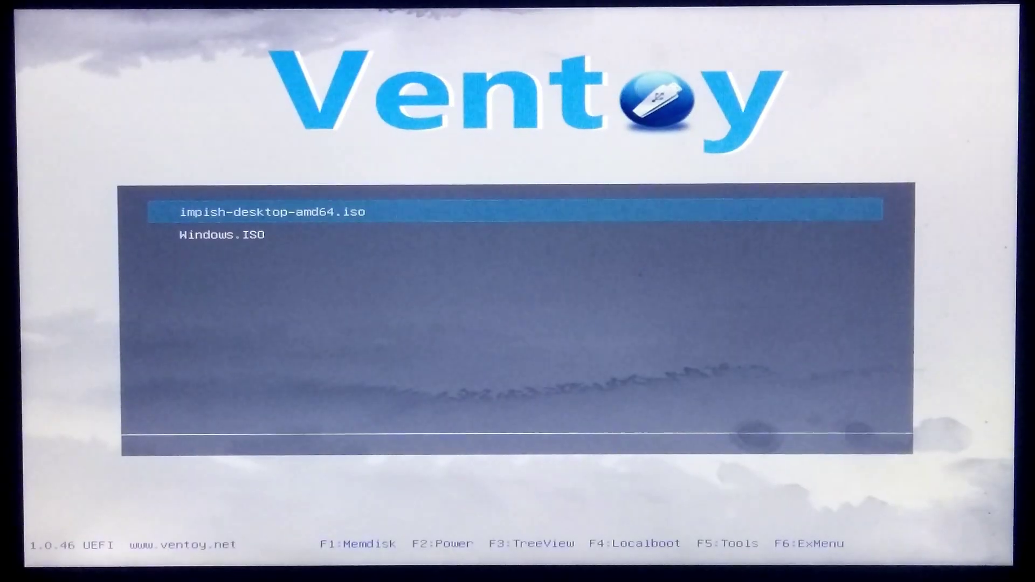
# Launch the impish-desktop-amd64.iso image from the Ventoy menu.
pyautogui.press('Down')
pyautogui.press('Up')
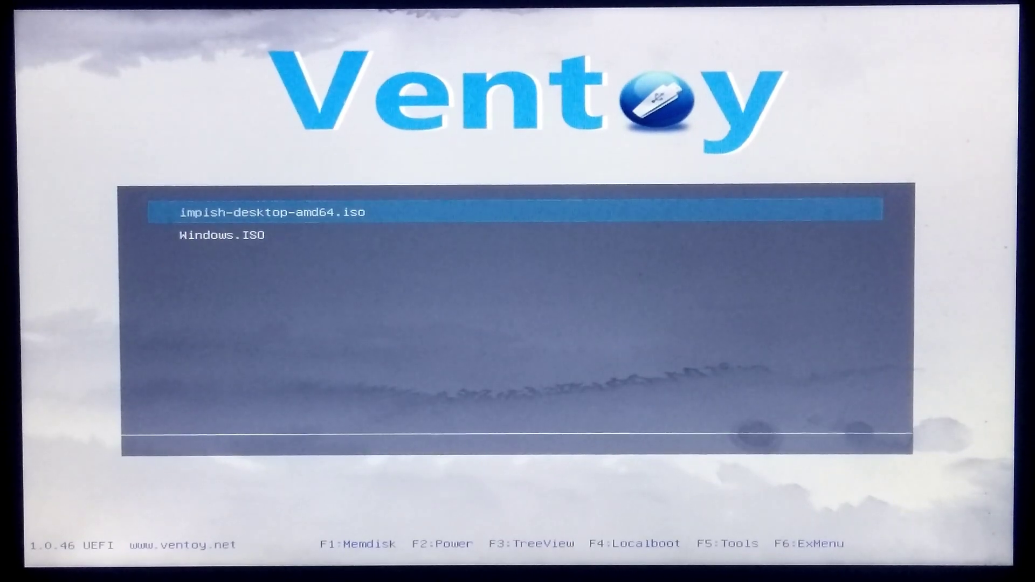
pyautogui.press('Return')
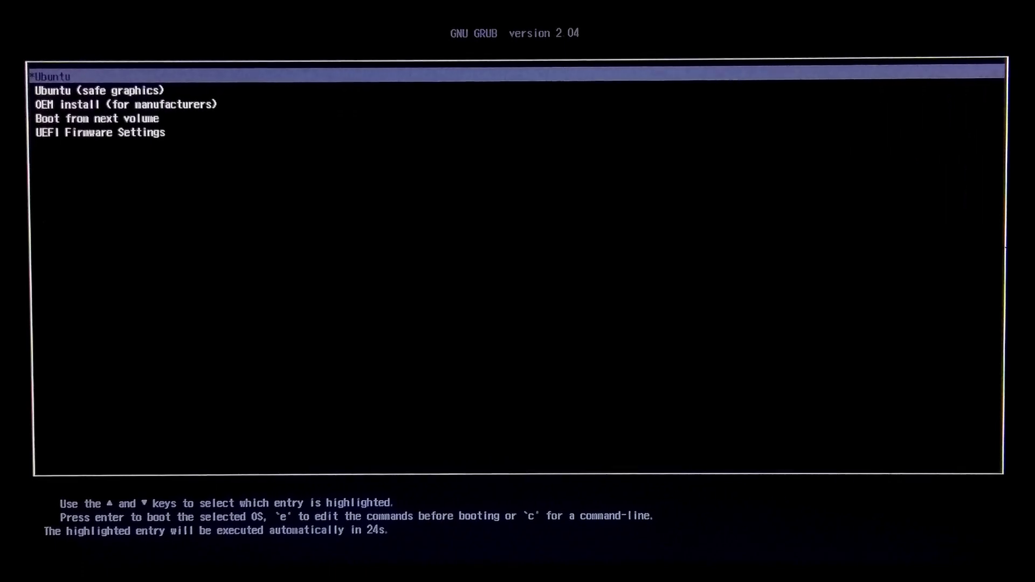
# Boot plain Ubuntu and start installing with the English (US) keyboard layout.
pyautogui.press('Down')
pyautogui.press('Up')
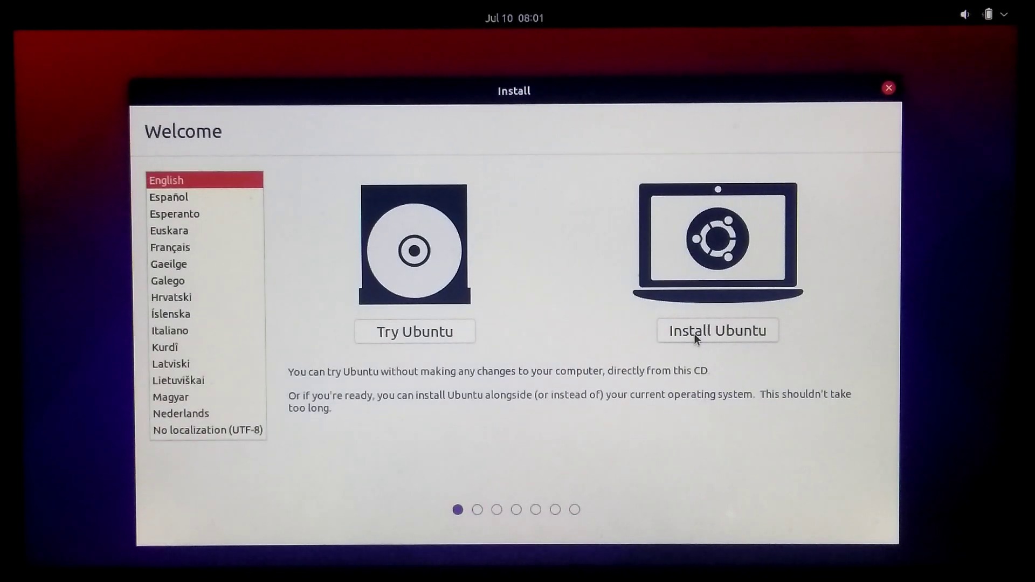
pyautogui.click(695, 334)
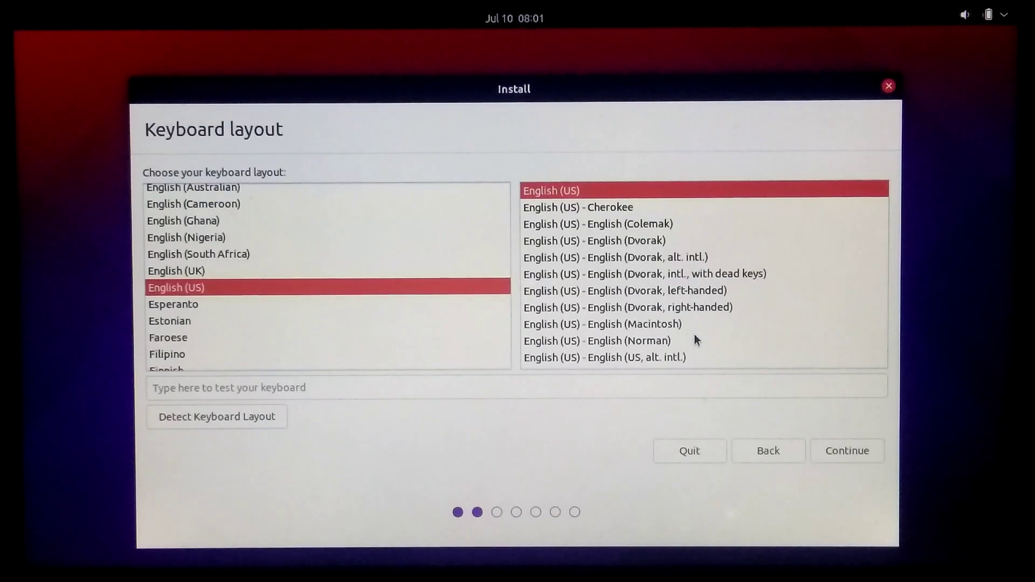
pyautogui.click(847, 453)
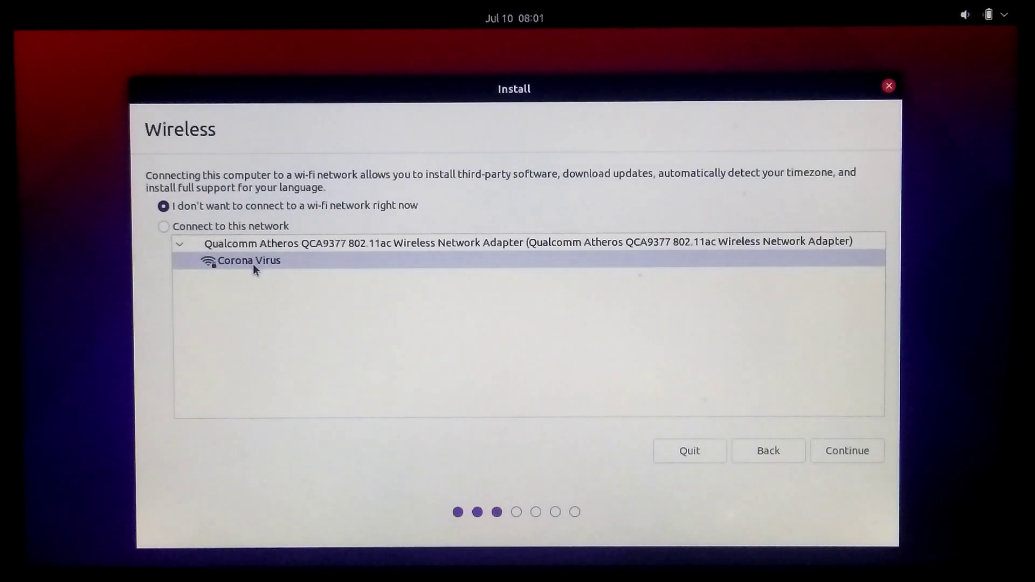
# Connect to the Corona Virus Wi-Fi and include third-party software.
pyautogui.click(253, 262)
pyautogui.click(824, 458)
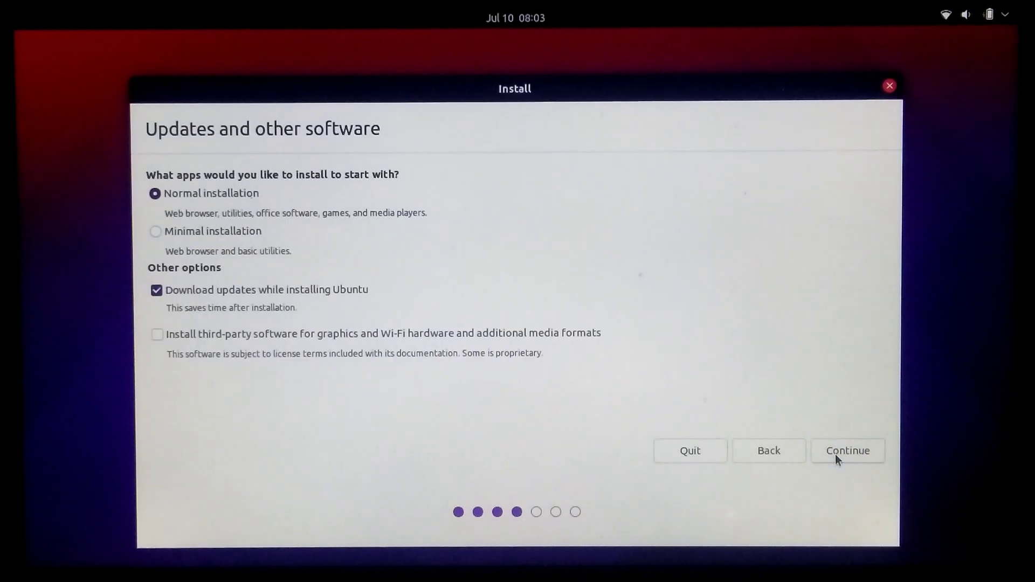
pyautogui.click(162, 337)
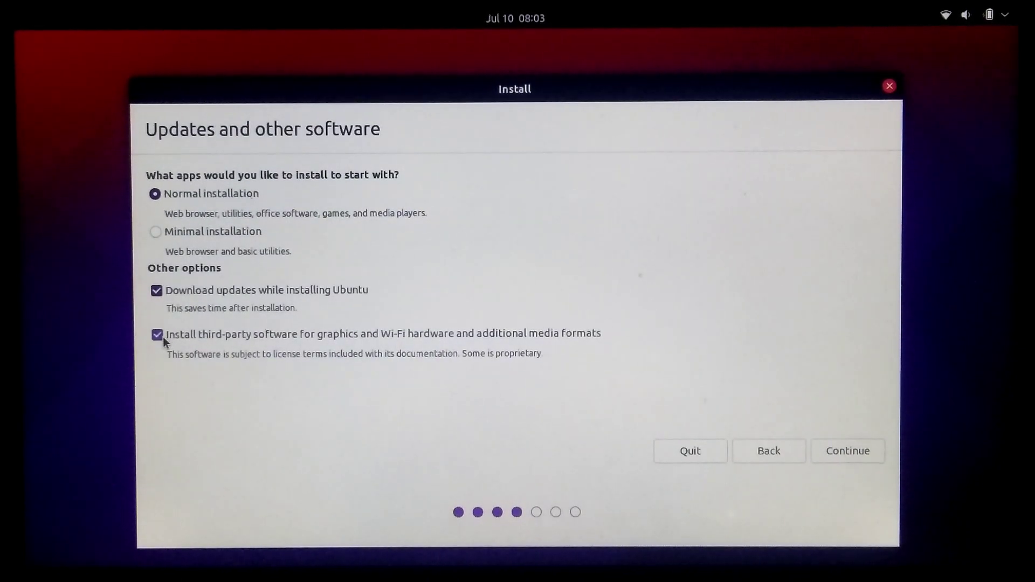
pyautogui.click(820, 451)
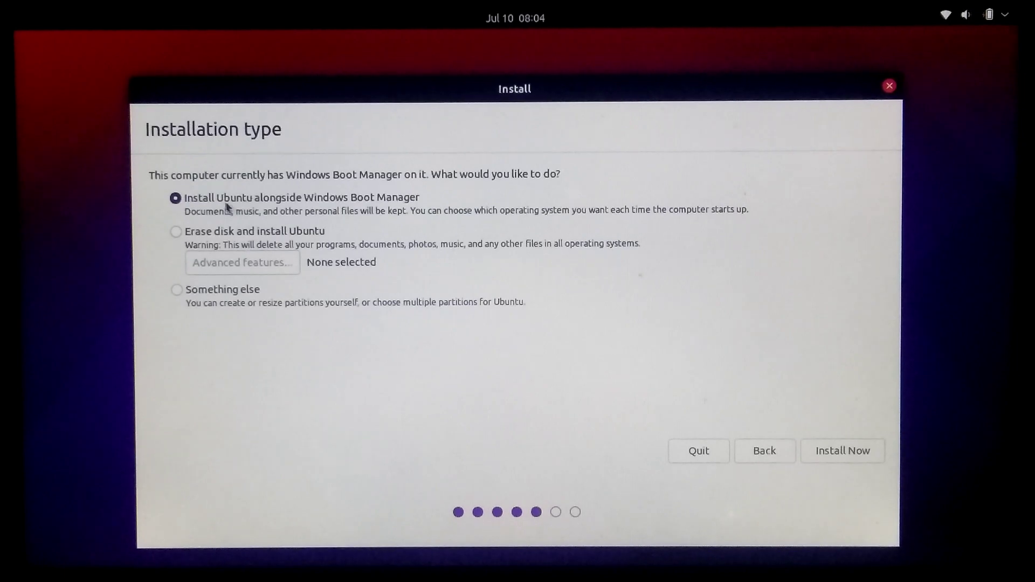
# Install Ubuntu alongside Windows Boot Manager and confirm writing the disk changes.
pyautogui.click(817, 451)
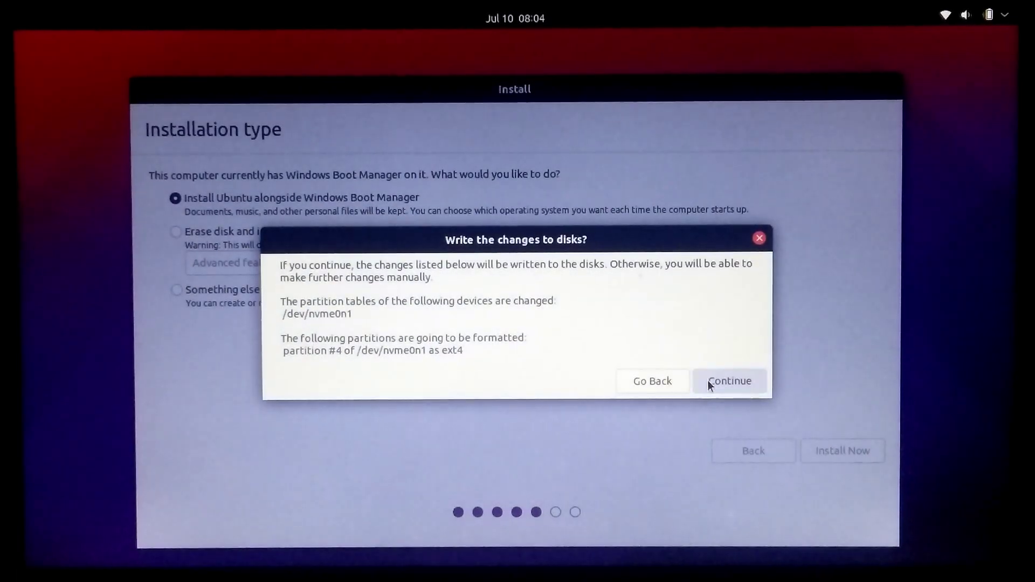
pyautogui.click(708, 381)
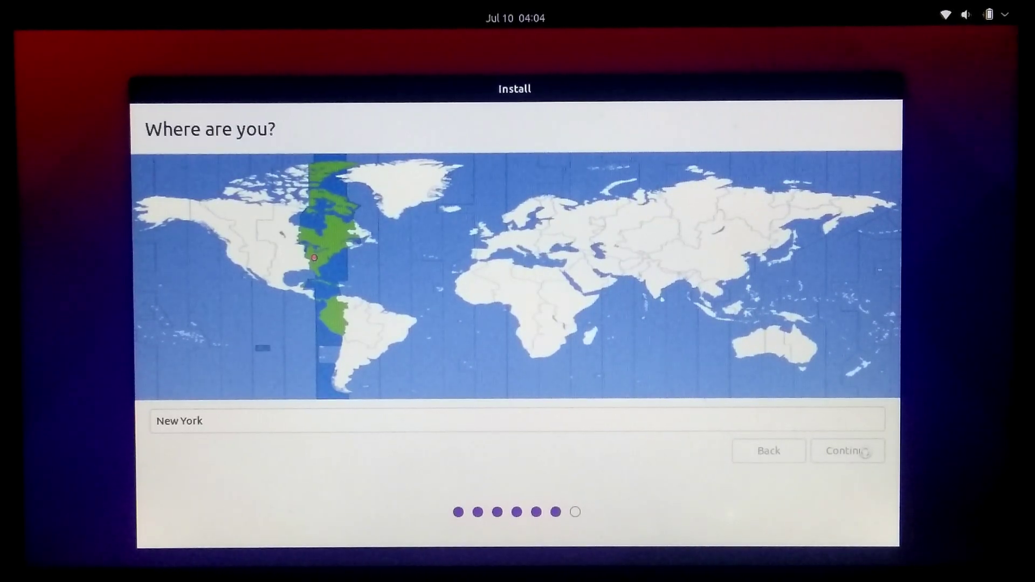
pyautogui.write('AS')
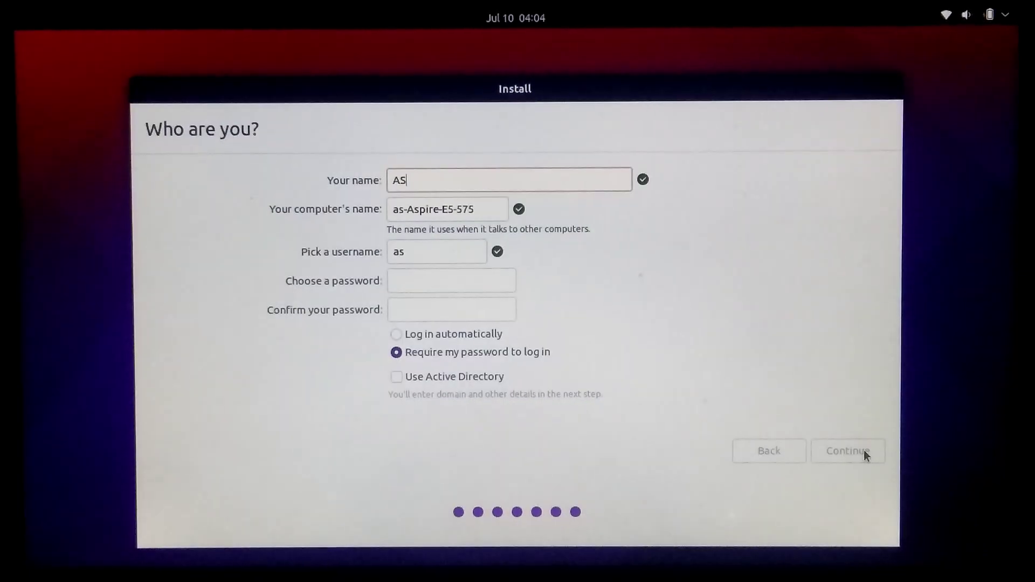
pyautogui.write('A Tech')
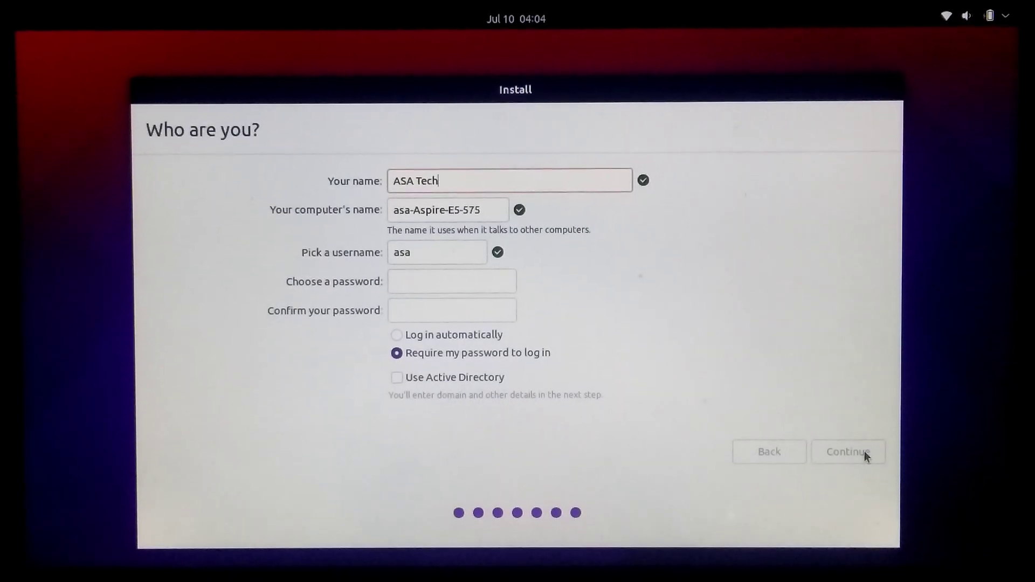
pyautogui.write('nical')
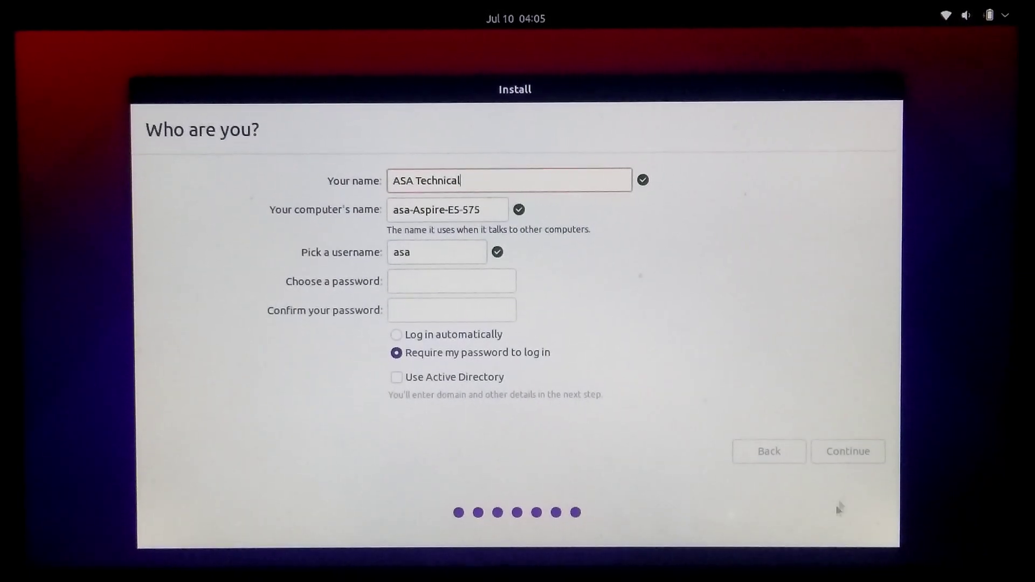
# Fill in the name, password and password confirmation on 'Who are you?'.
pyautogui.click(480, 285)
pyautogui.write('****')
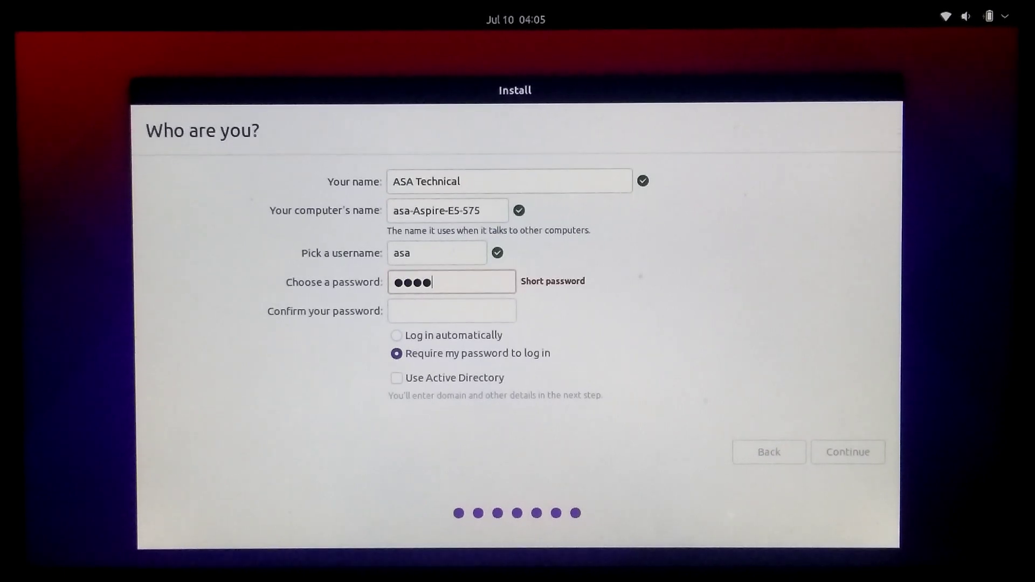
pyautogui.click(469, 315)
pyautogui.write('****')
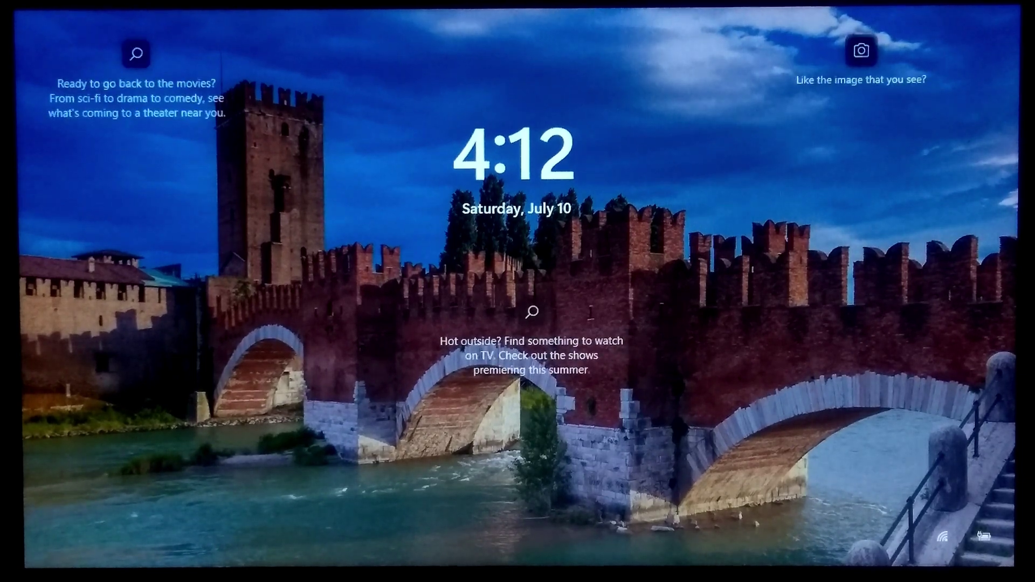
# Dismiss the lock screen and sign in to Windows 11 with the PIN.
pyautogui.click(748, 332)
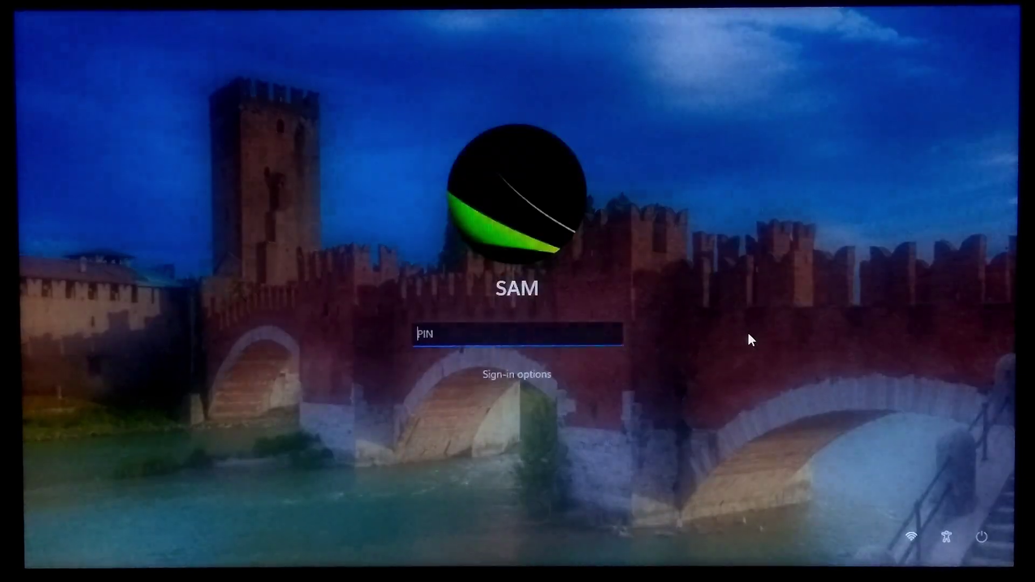
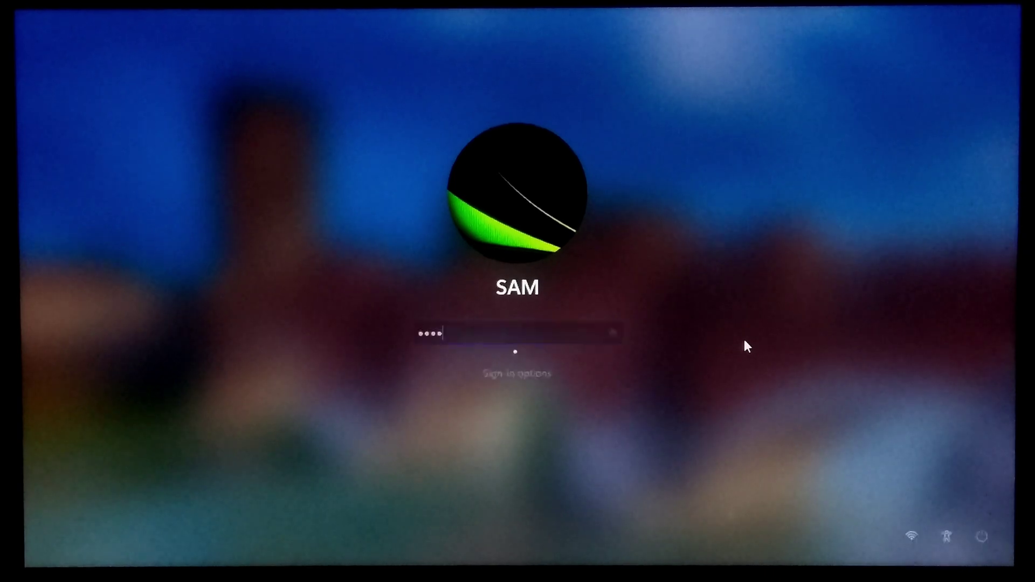
pyautogui.press('Return')
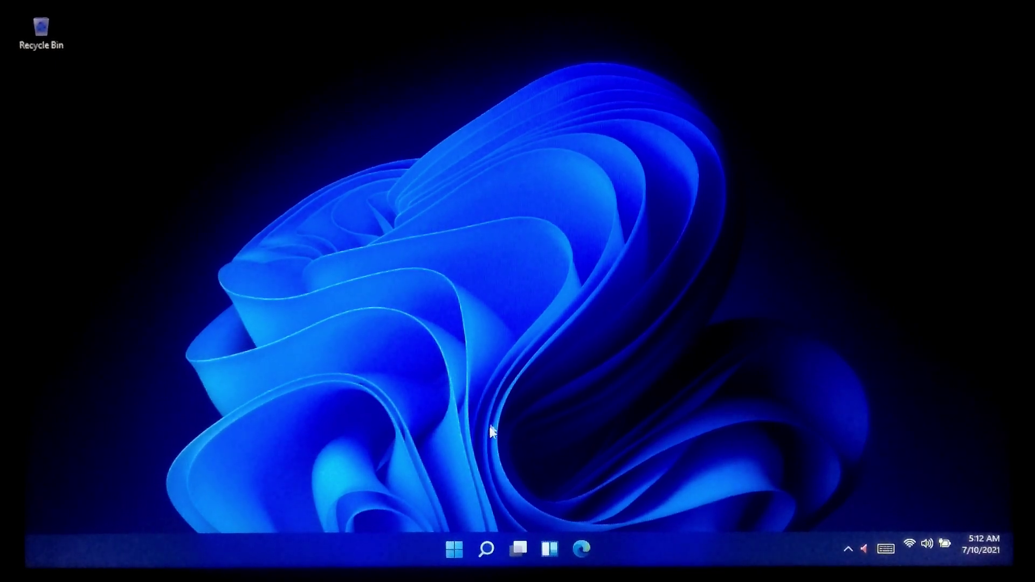
# Search for Command Prompt and run it as administrator.
pyautogui.click(486, 545)
pyautogui.write('cmd')
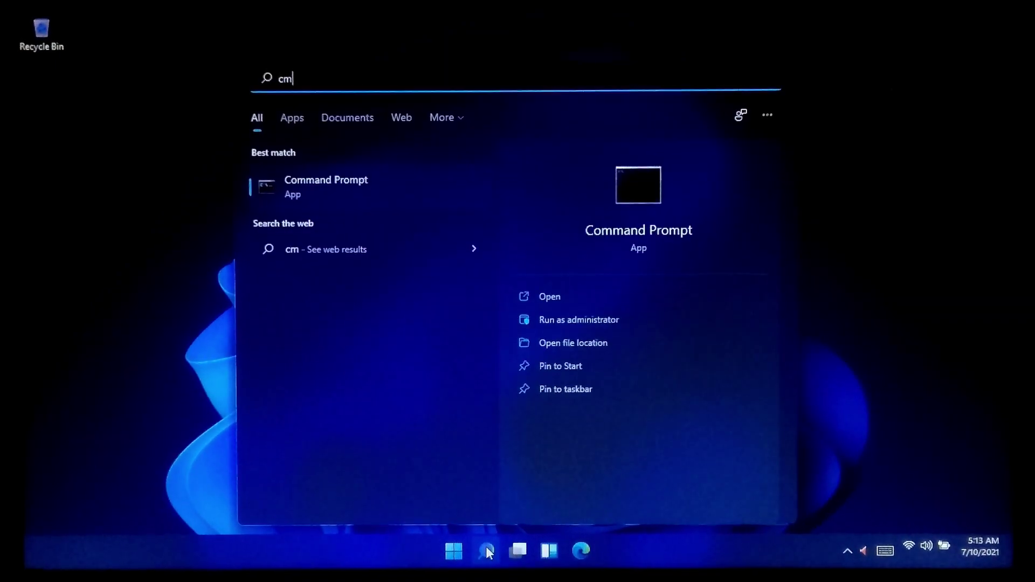
pyautogui.rightClick(366, 192)
pyautogui.click(409, 222)
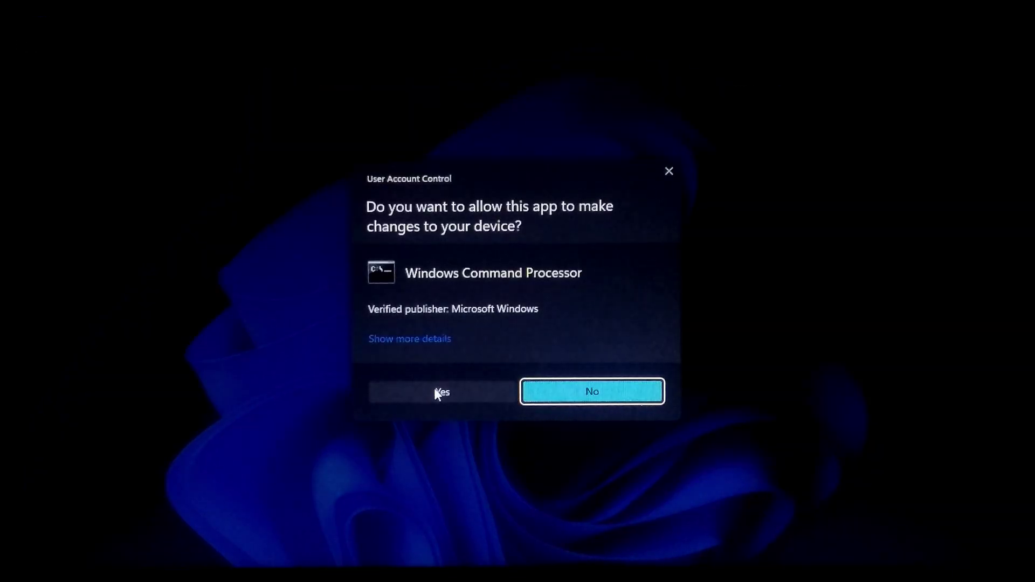
pyautogui.click(436, 391)
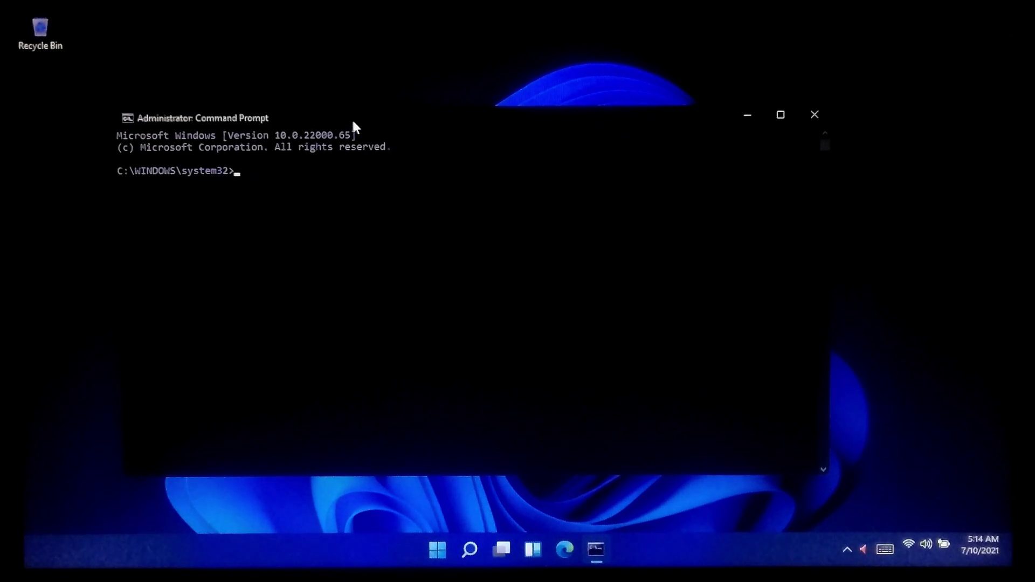
# Set the Command Prompt font size to 24, then resize and move the window.
pyautogui.rightClick(354, 124)
pyautogui.click(389, 264)
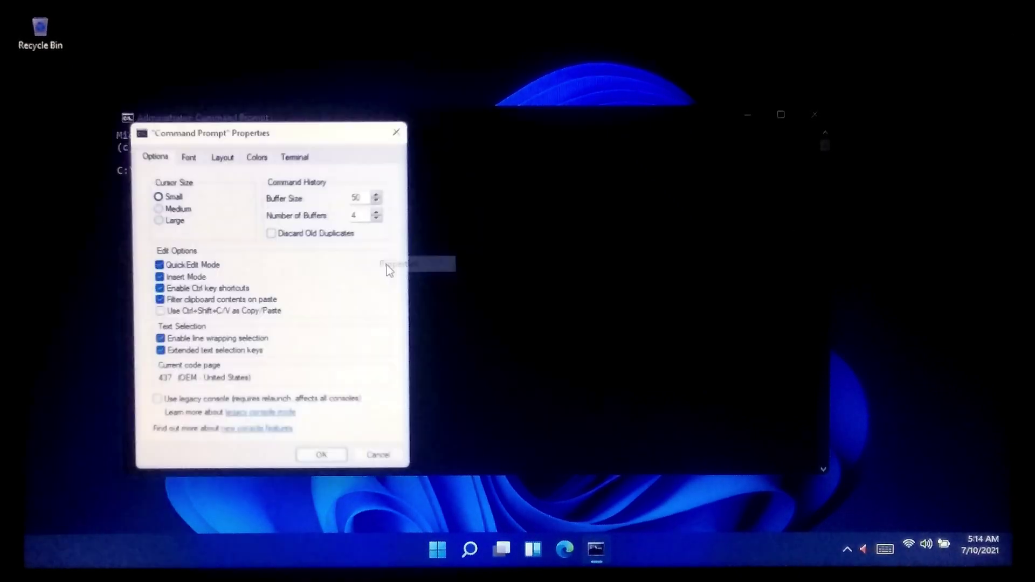
pyautogui.click(188, 154)
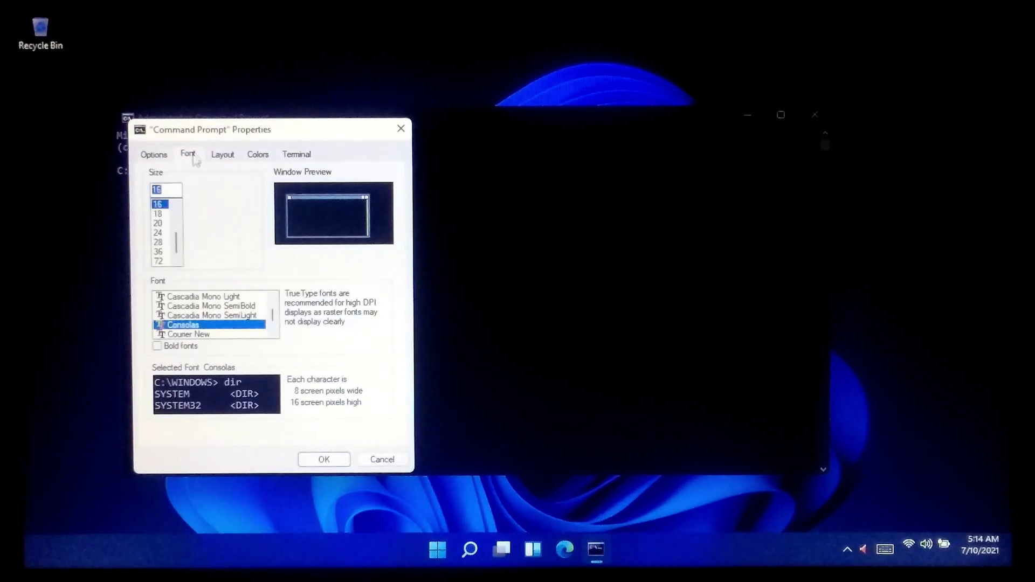
pyautogui.click(159, 233)
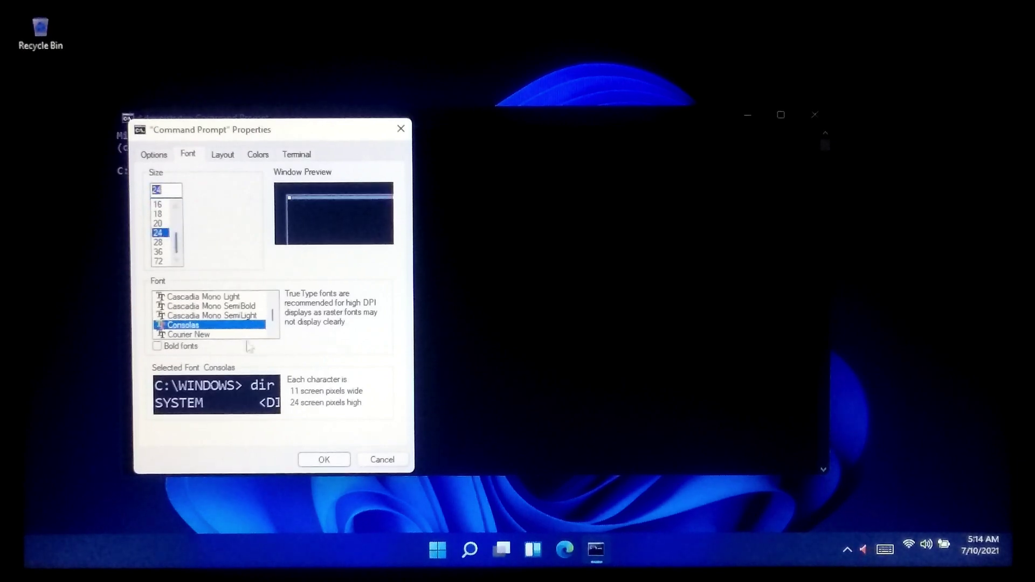
pyautogui.click(324, 460)
pyautogui.moveTo(117, 114); pyautogui.dragTo(397, 215)
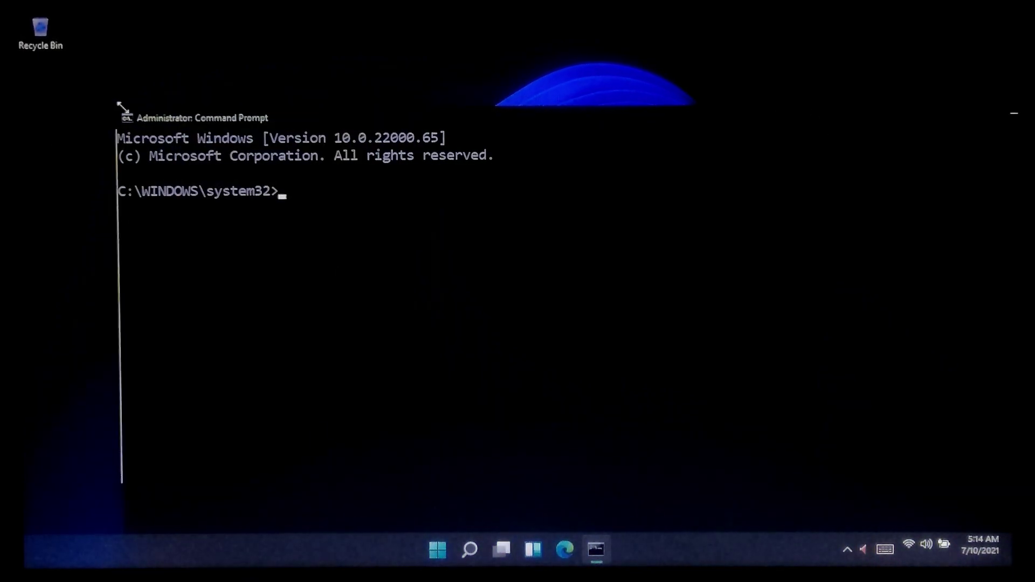
pyautogui.moveTo(568, 229)
pyautogui.mouseDown()
pyautogui.moveTo(289, 89)
pyautogui.moveTo(284, 114)
pyautogui.mouseUp()
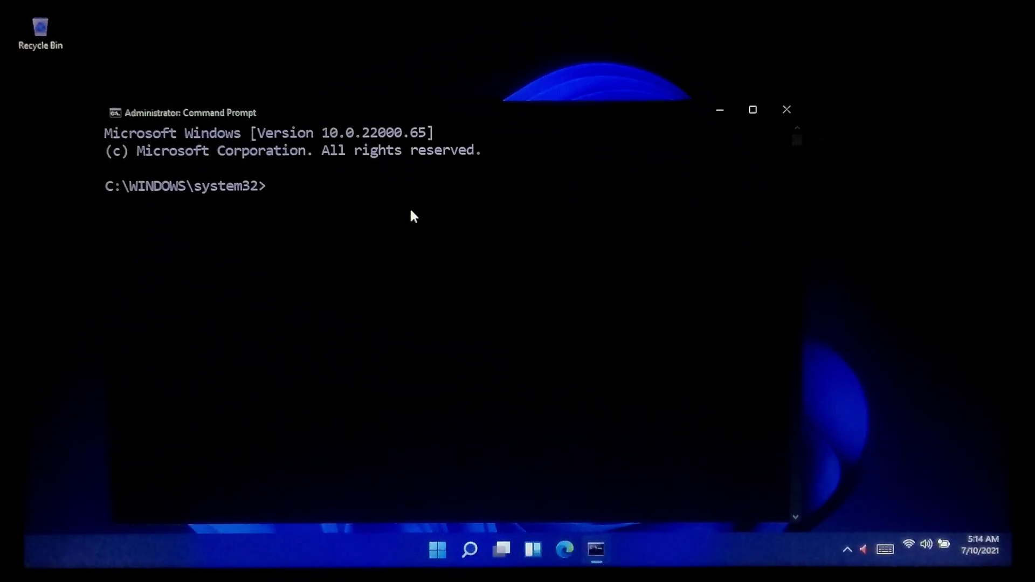
pyautogui.write('bcdedi')
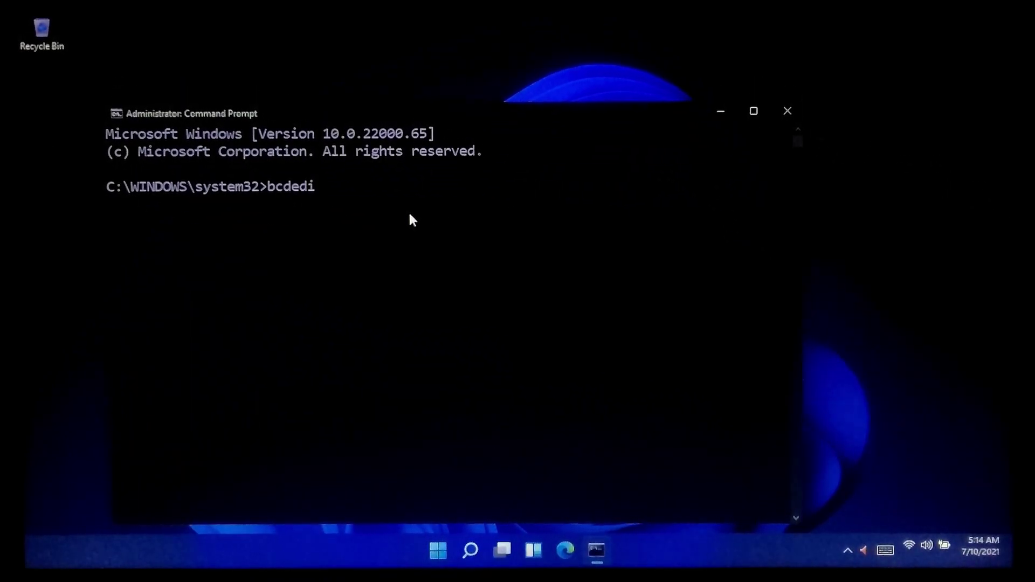
pyautogui.write('t /')
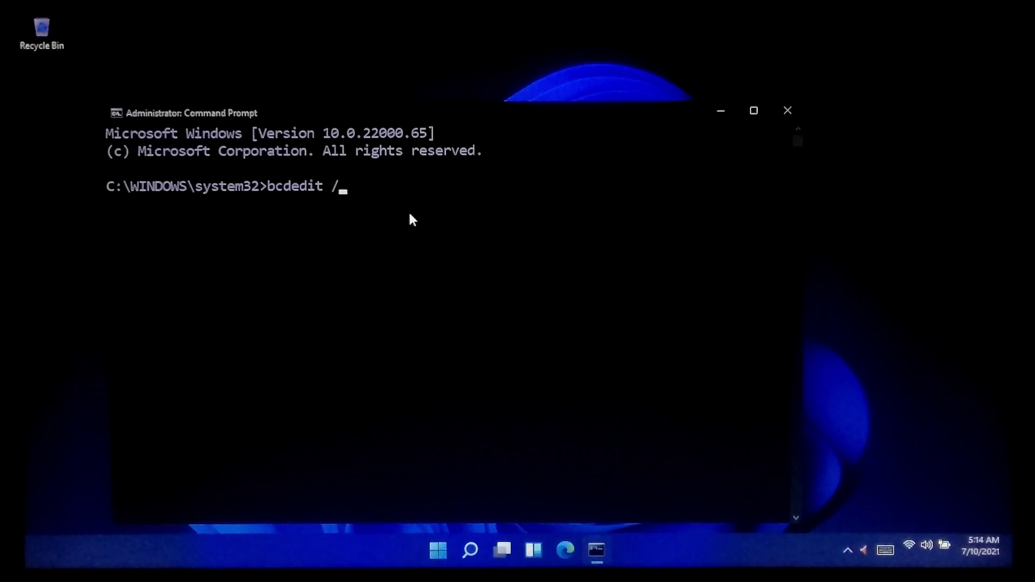
pyautogui.write('set {boo')
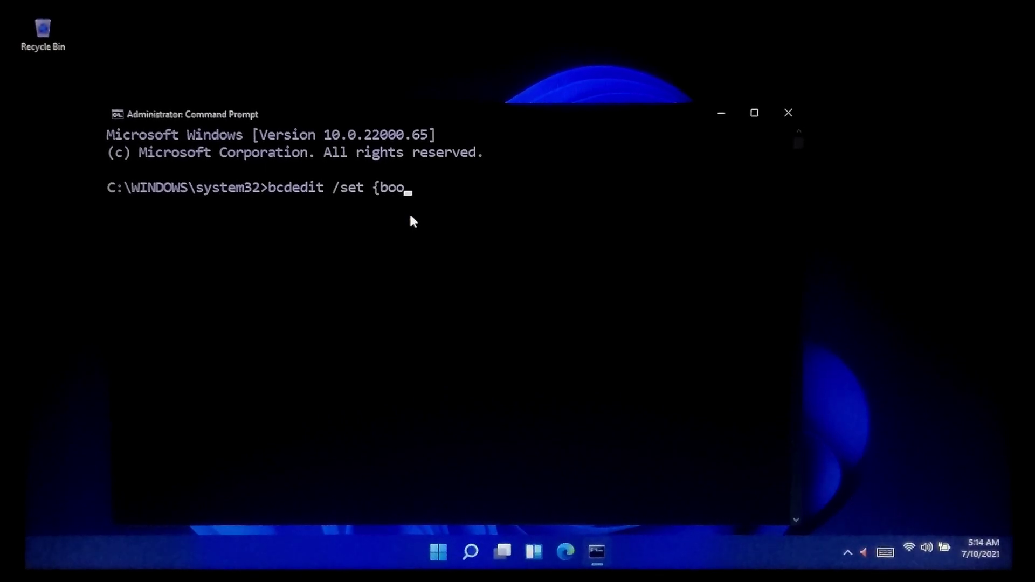
pyautogui.write('tmgr} pa')
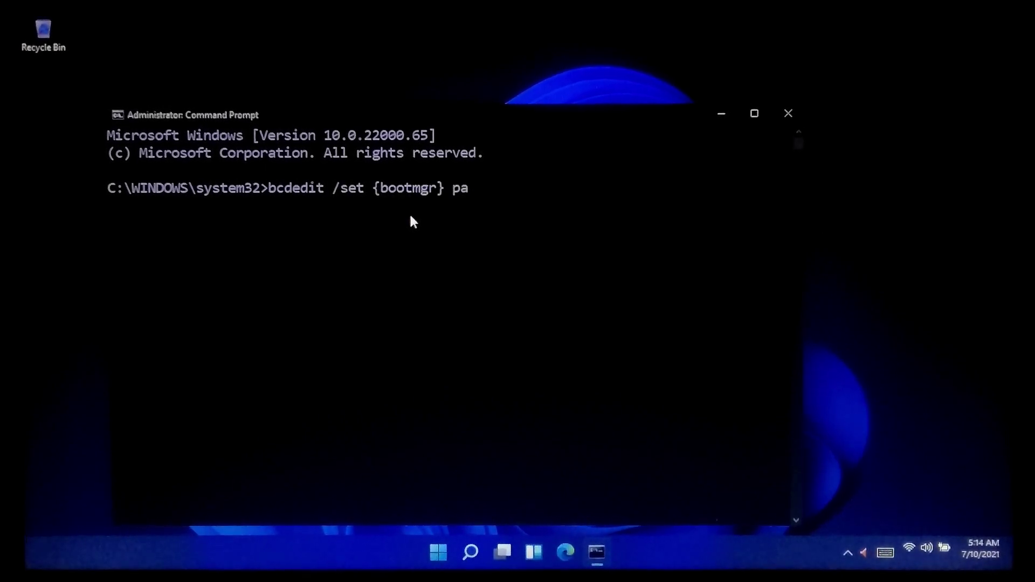
pyautogui.write('th \\e')
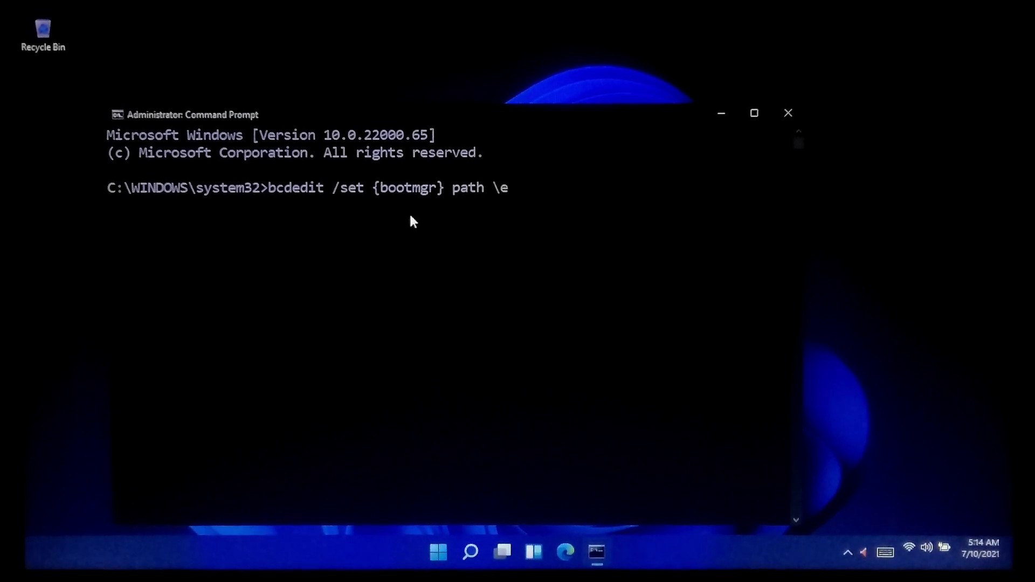
pyautogui.write('fi\\ubun')
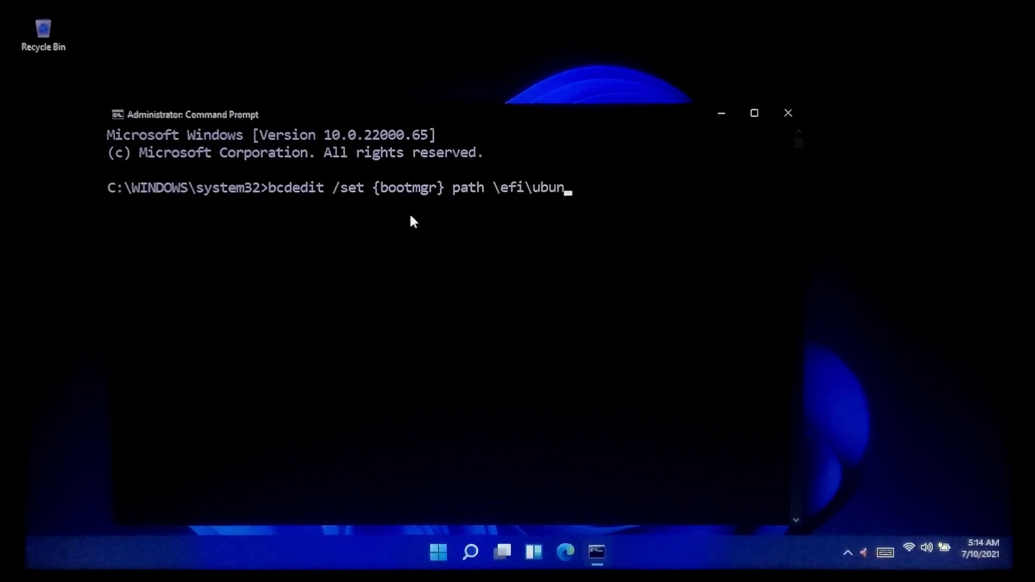
pyautogui.write('tu\\boo')
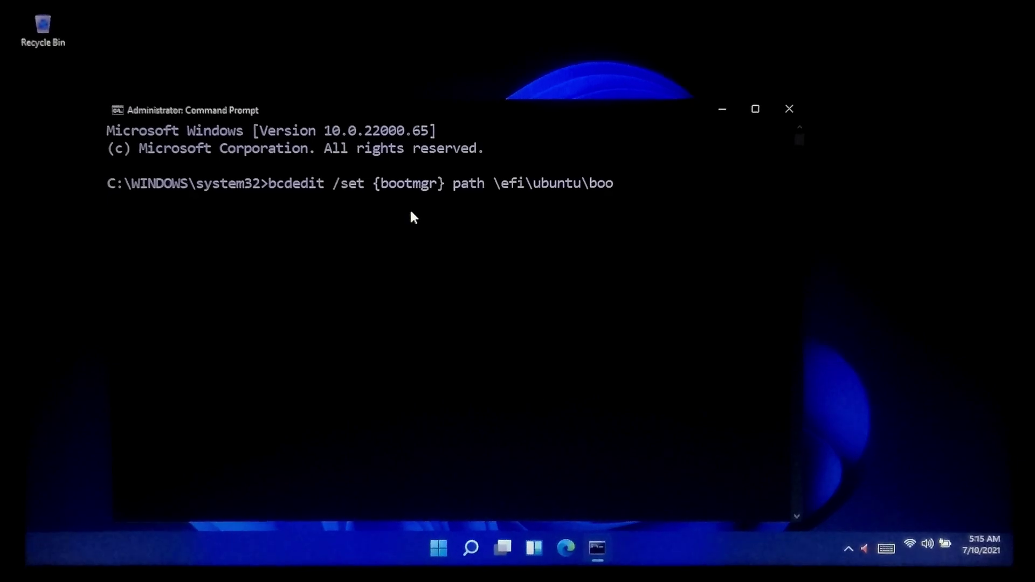
pyautogui.write('t\\grubx')
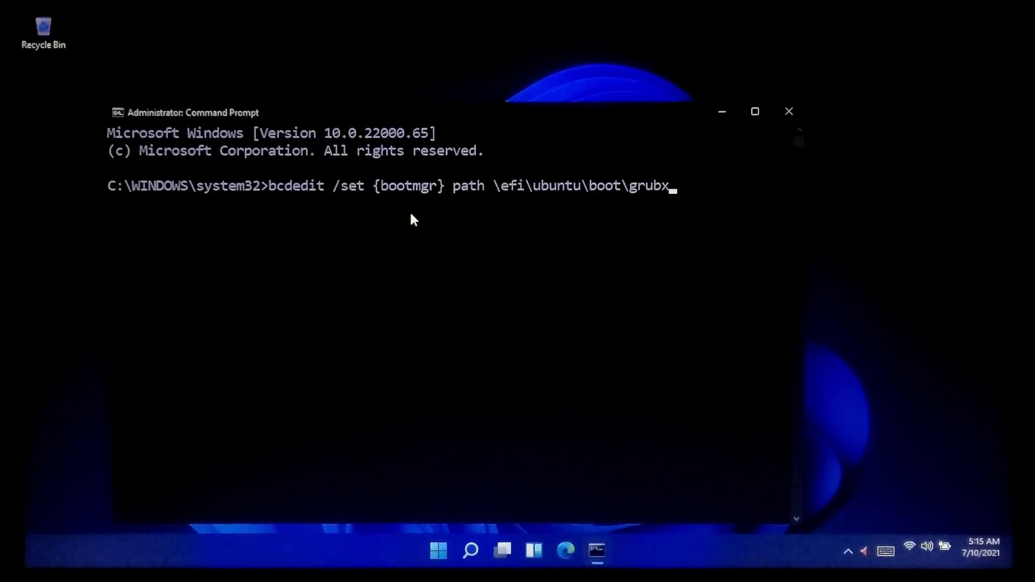
pyautogui.write('64.')
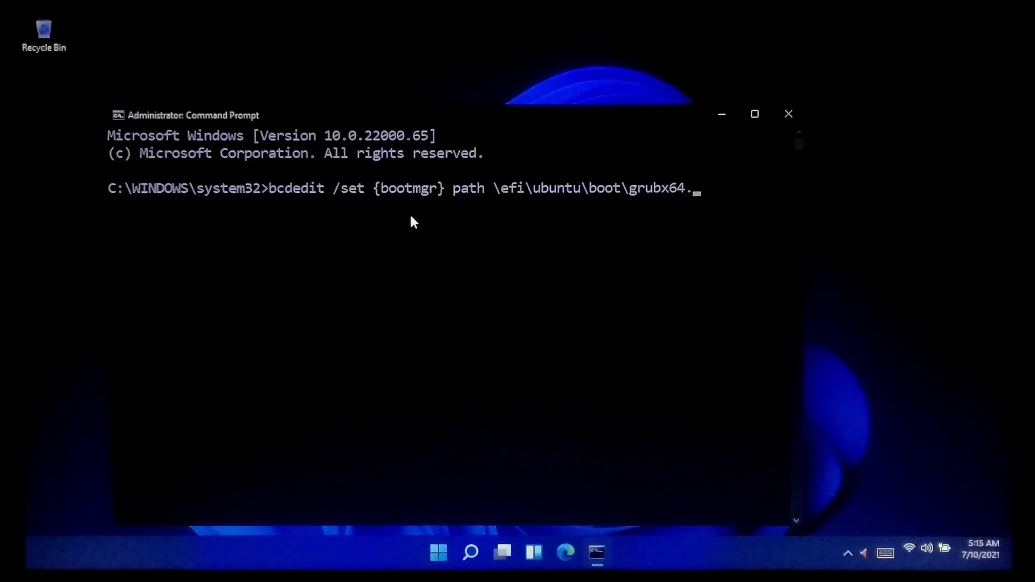
pyautogui.write('efi')
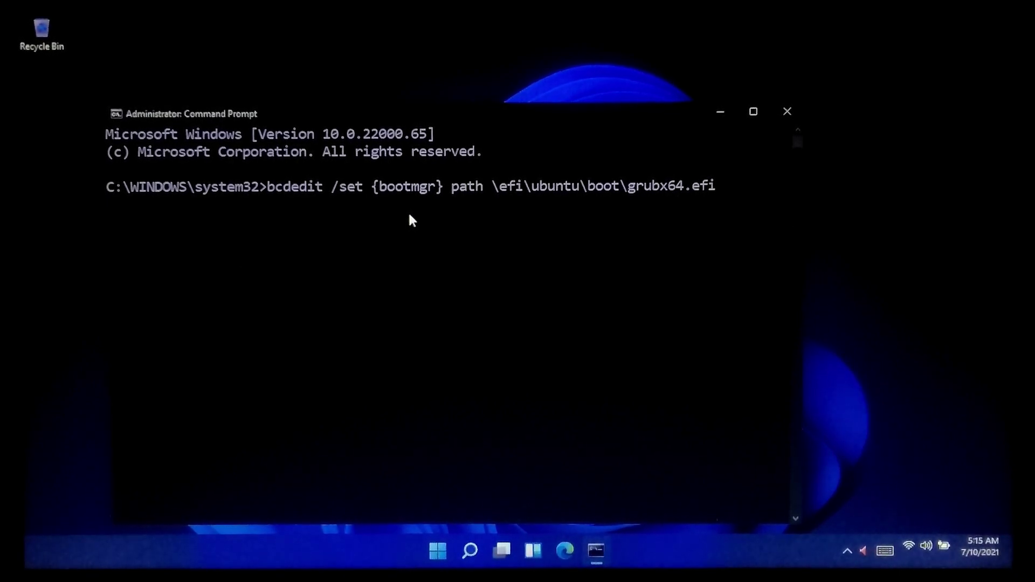
# Run bcdedit /set {bootmgr} path \efi\ubuntu\boot\grubx64.efi, then exit Command Prompt.
pyautogui.press('Return')
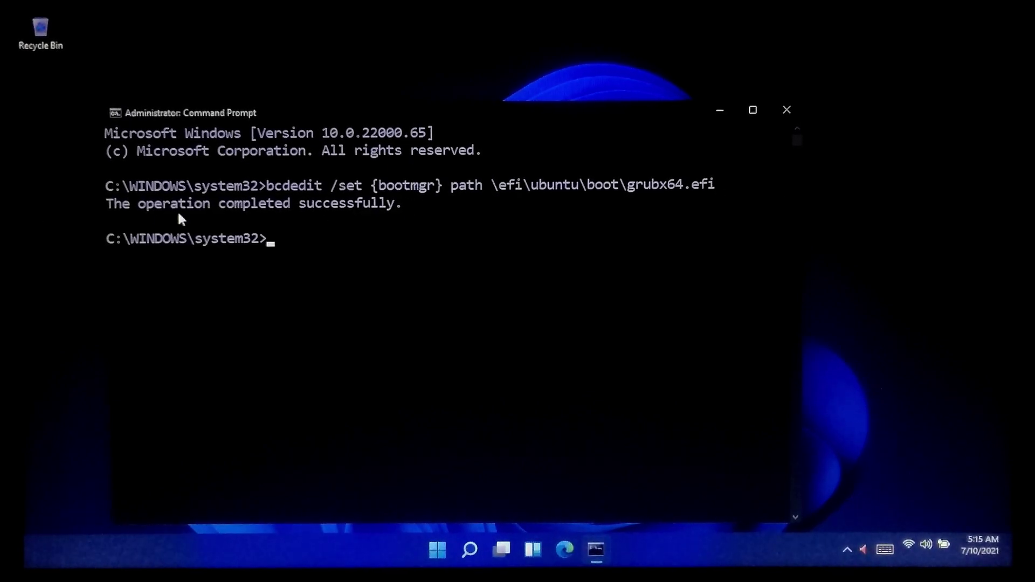
pyautogui.moveTo(108, 206); pyautogui.dragTo(299, 216)
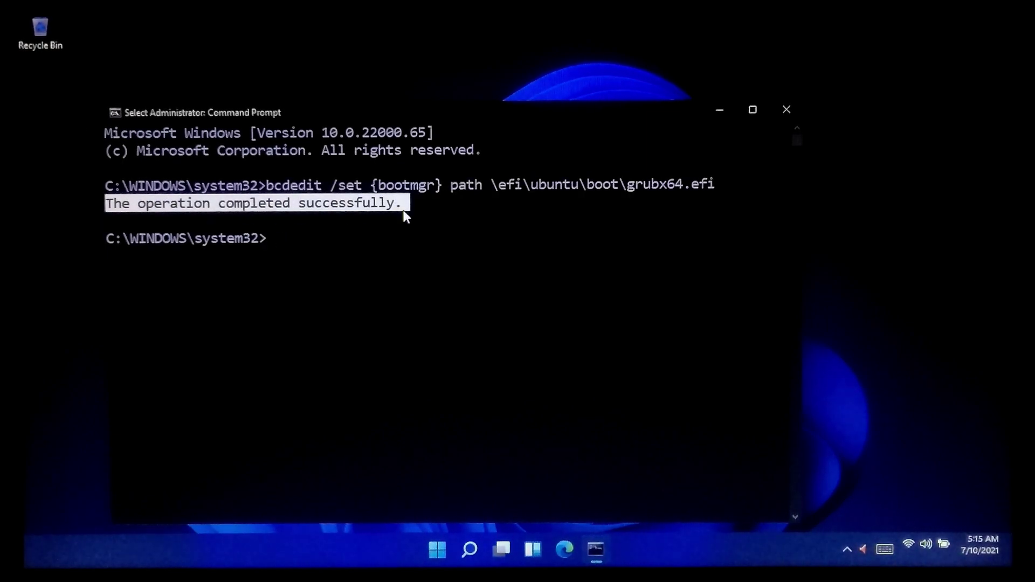
pyautogui.click(365, 237)
pyautogui.write('exit')
pyautogui.press('Return')
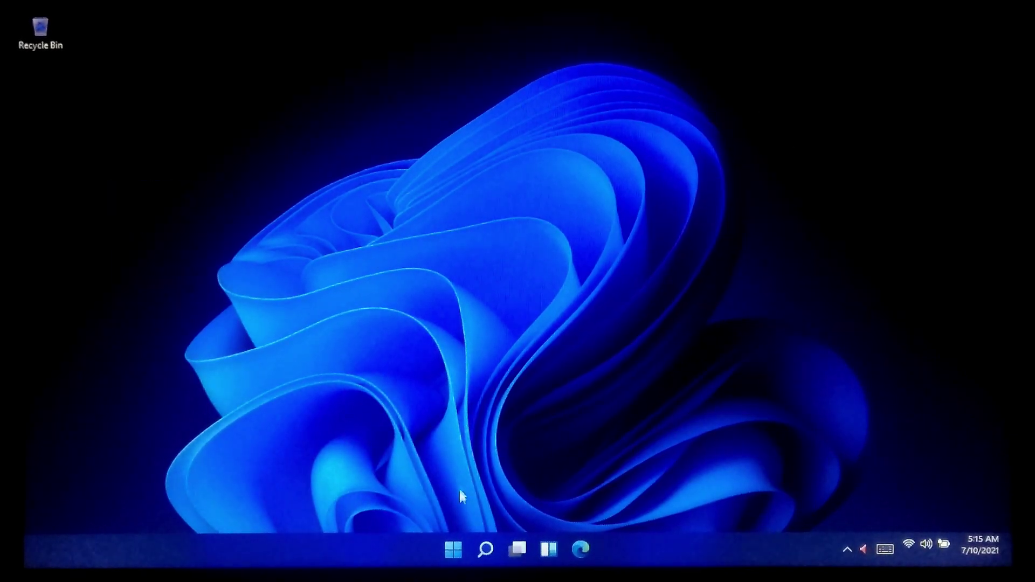
# Open the Windows 11 Start menu to reach the power button.
pyautogui.click(455, 551)
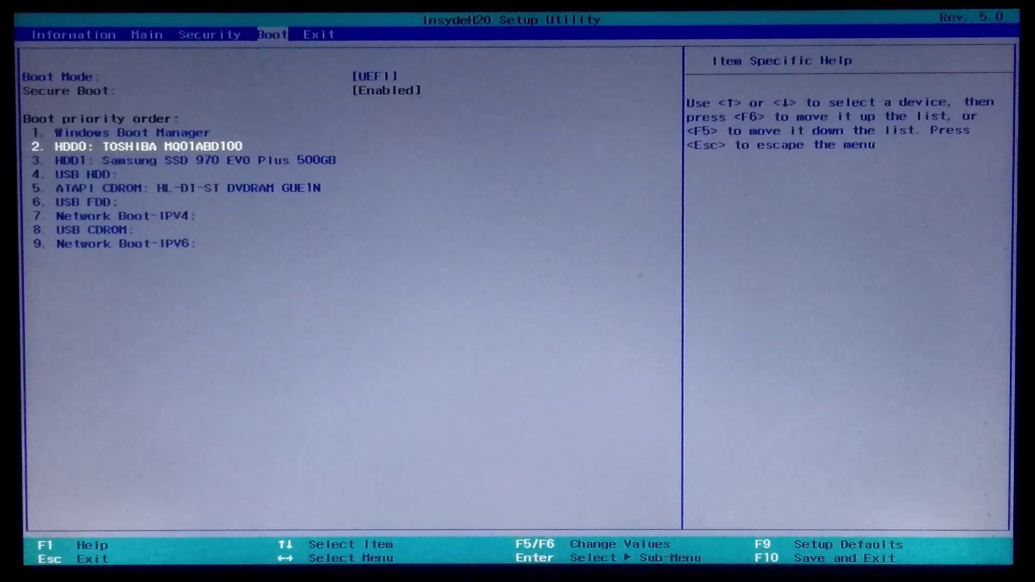
pyautogui.press('Down')
# Move the Samsung SSD 970 EVO Plus to first boot priority and open the Exit tab.
pyautogui.press('F6')
pyautogui.press('F6')
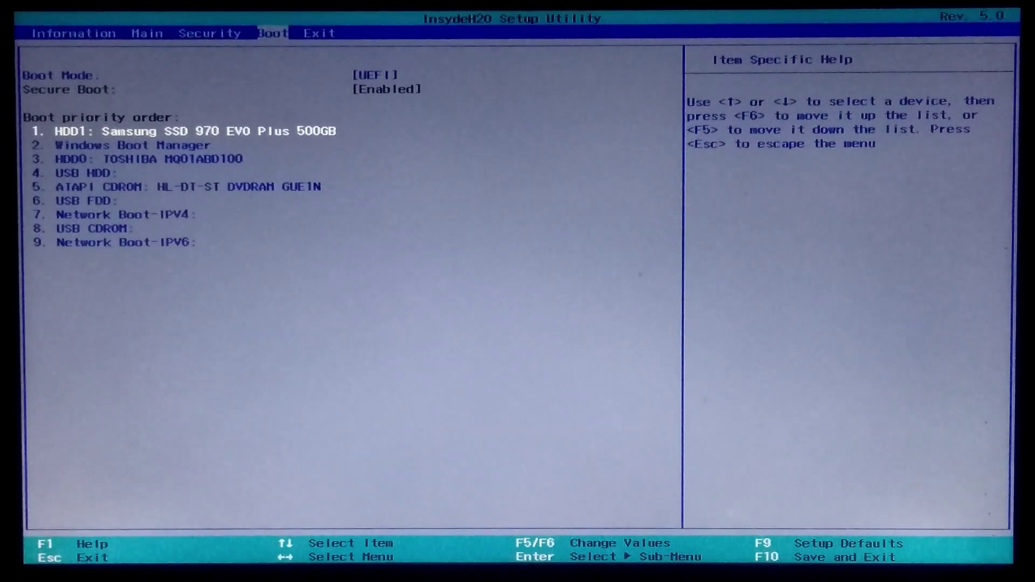
pyautogui.press('Right')
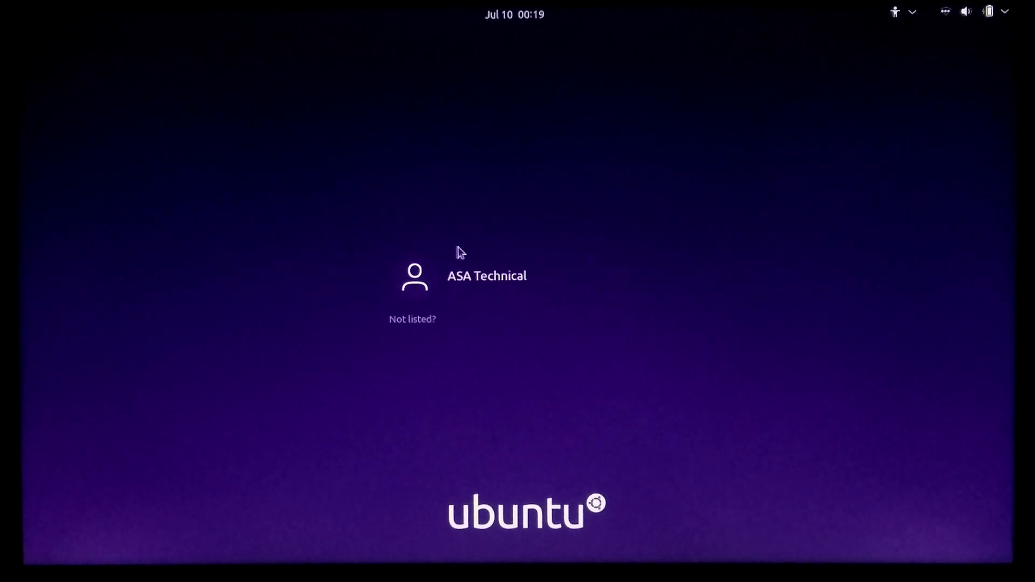
# Select the Ubuntu user account at the login screen to bring up its password prompt.
pyautogui.click(483, 262)
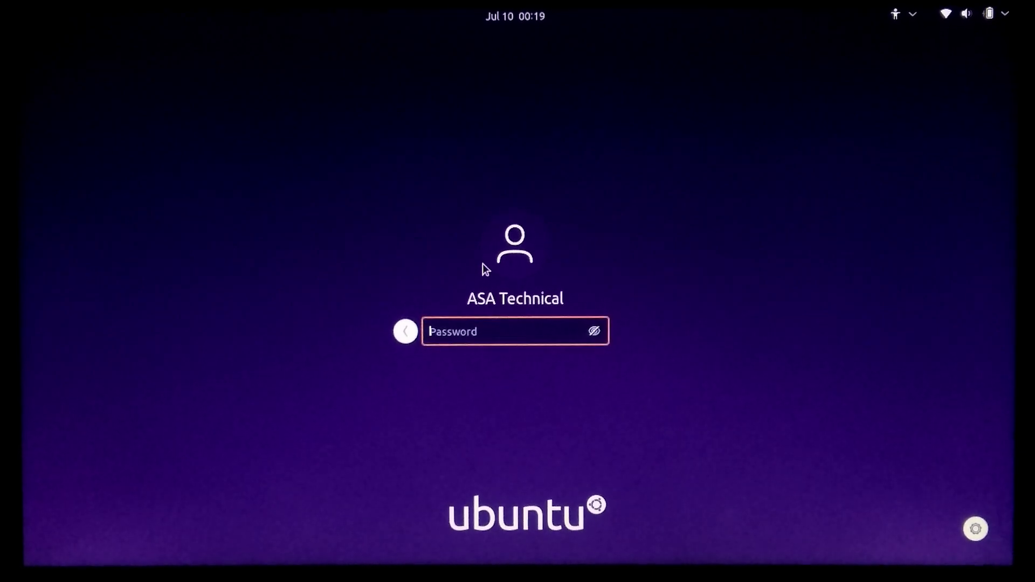
pyautogui.write('****')
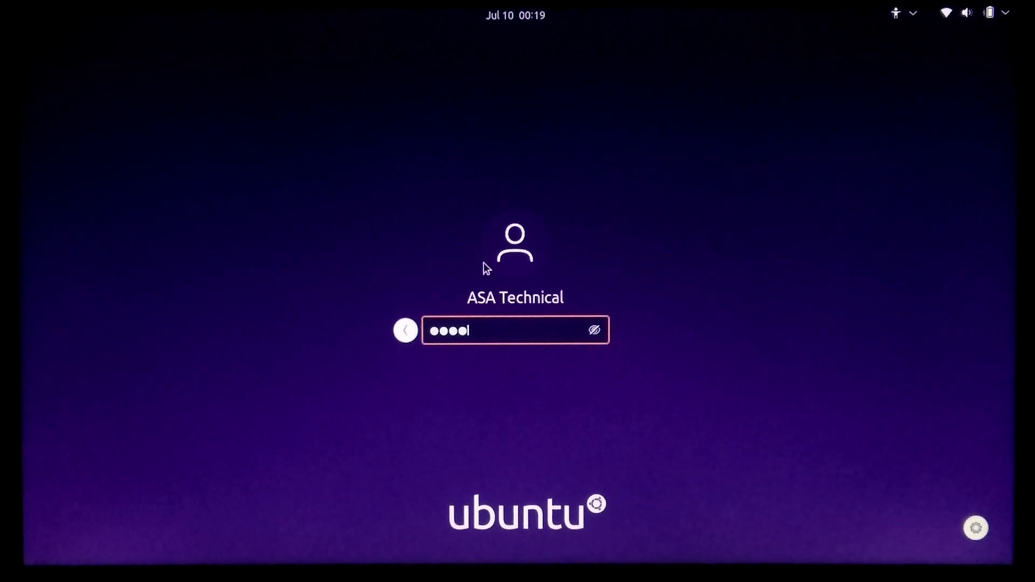